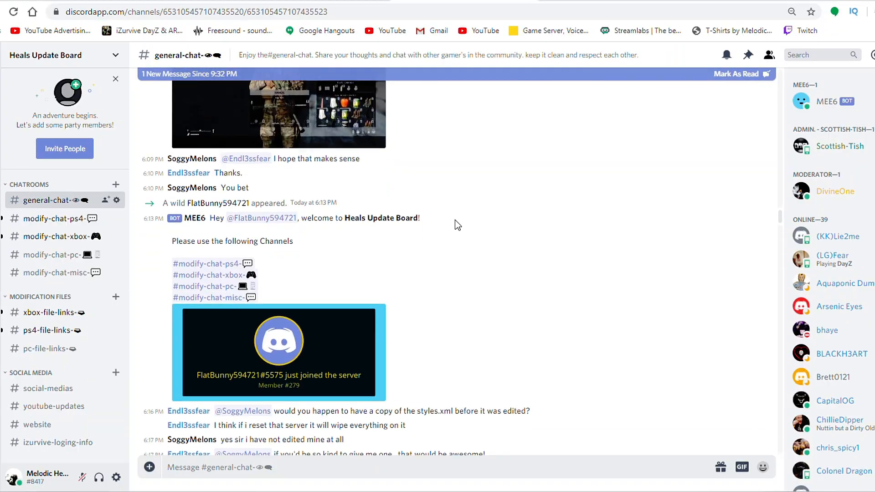
- Look through the recent messages in the general-chat channel of the Heals Update Board server
scroll(455, 220, down, 6)
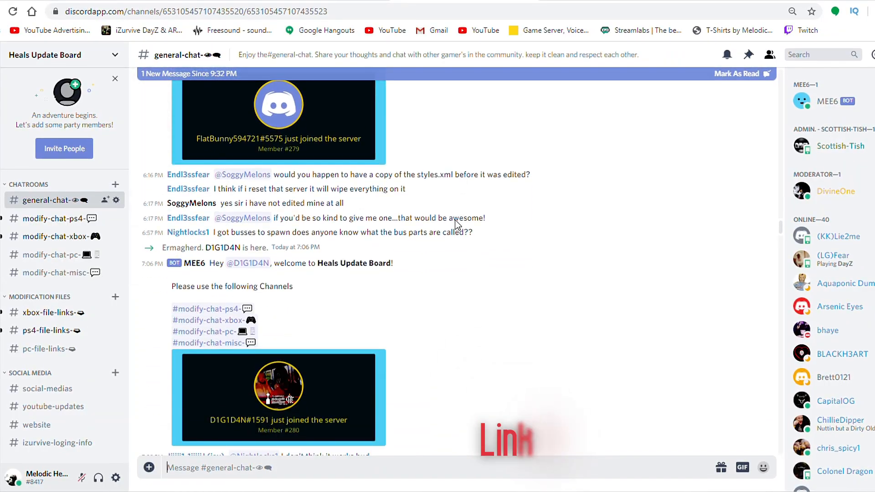
scroll(458, 226, down, 9)
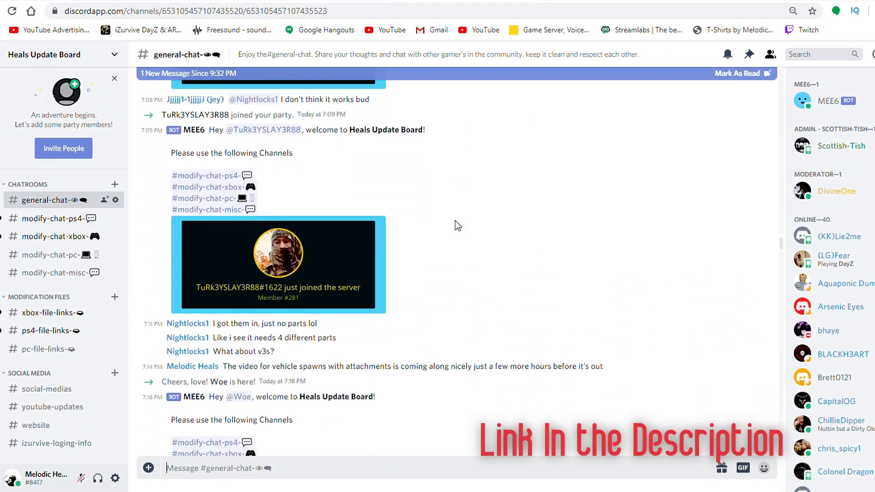
scroll(458, 225, down, 5)
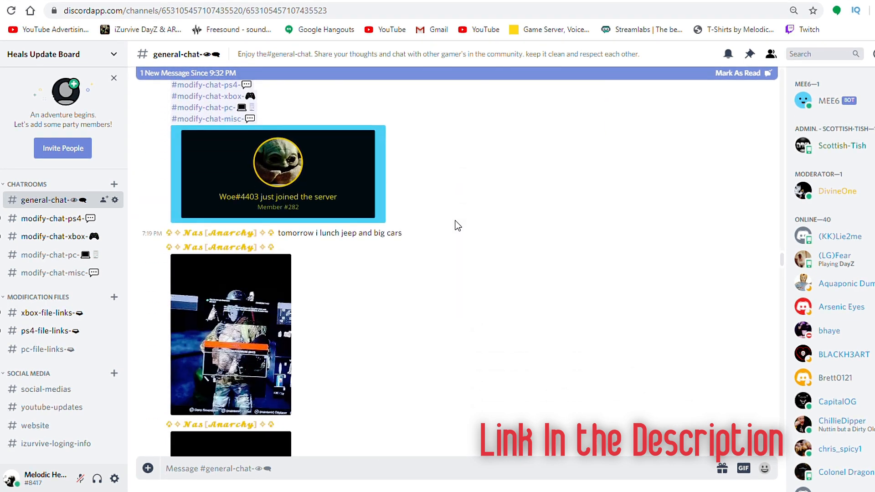
scroll(458, 225, down, 5)
scroll(457, 226, down, 10)
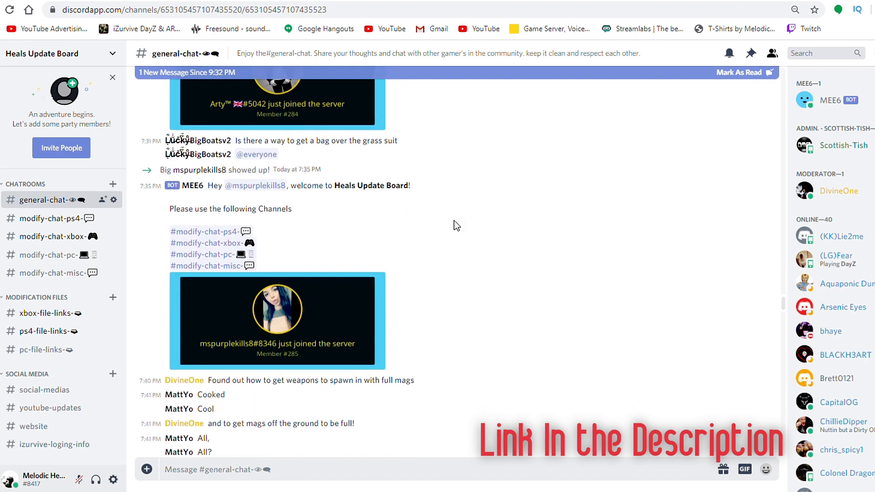
scroll(454, 220, down, 8)
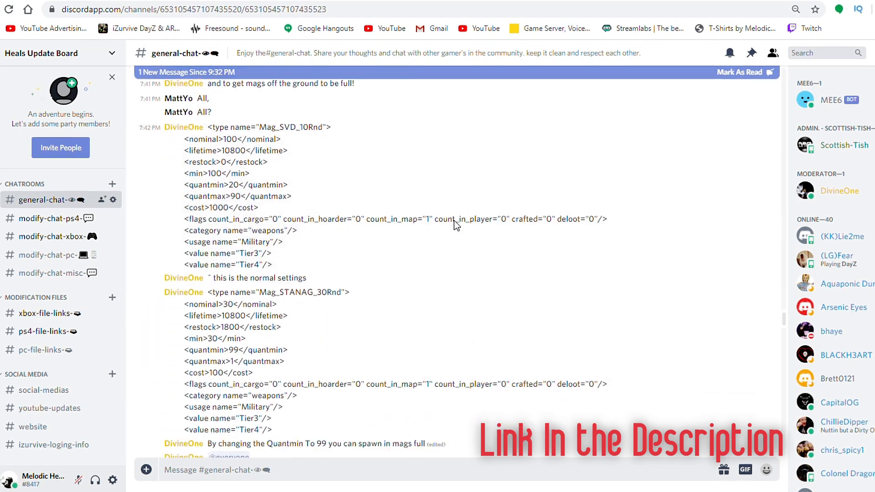
scroll(454, 220, down, 11)
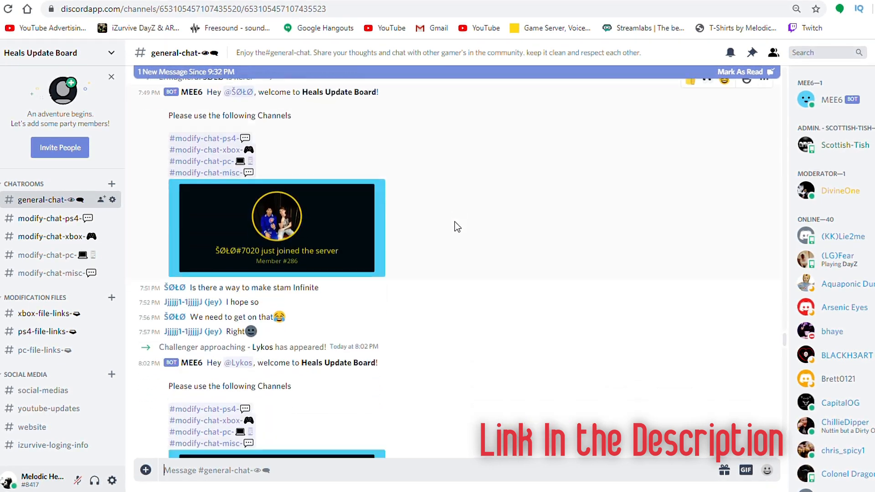
scroll(457, 227, down, 11)
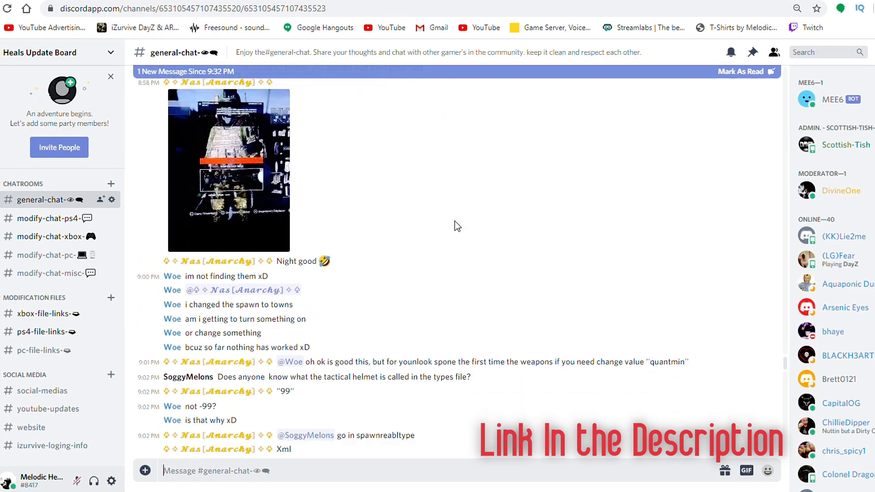
scroll(458, 223, down, 13)
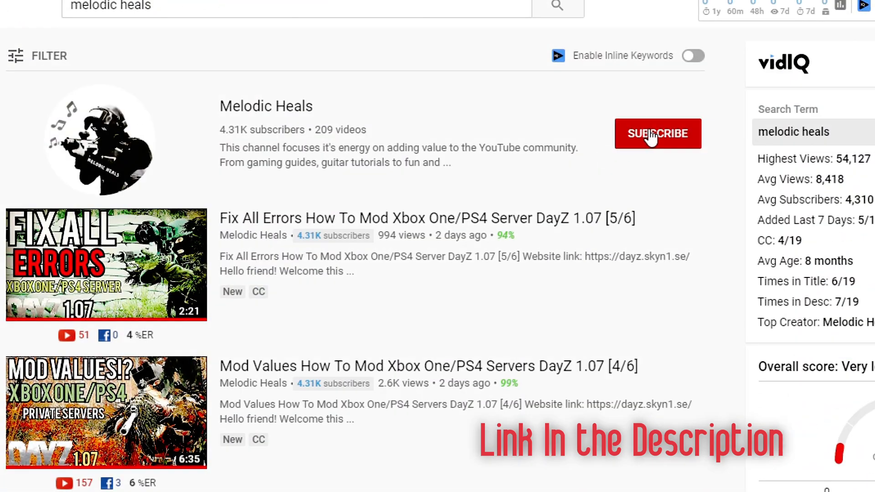
- Subscribe to the Melodic Heals YouTube channel and set its notifications to All
click(652, 138)
click(690, 135)
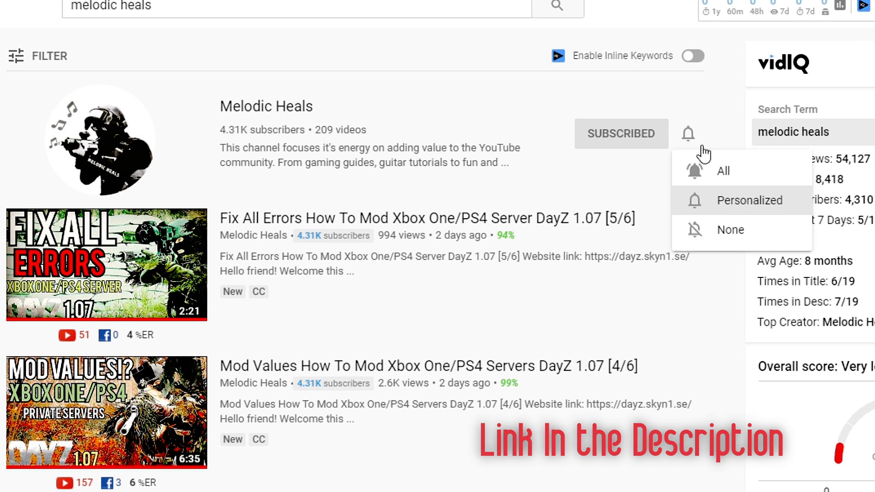
click(718, 171)
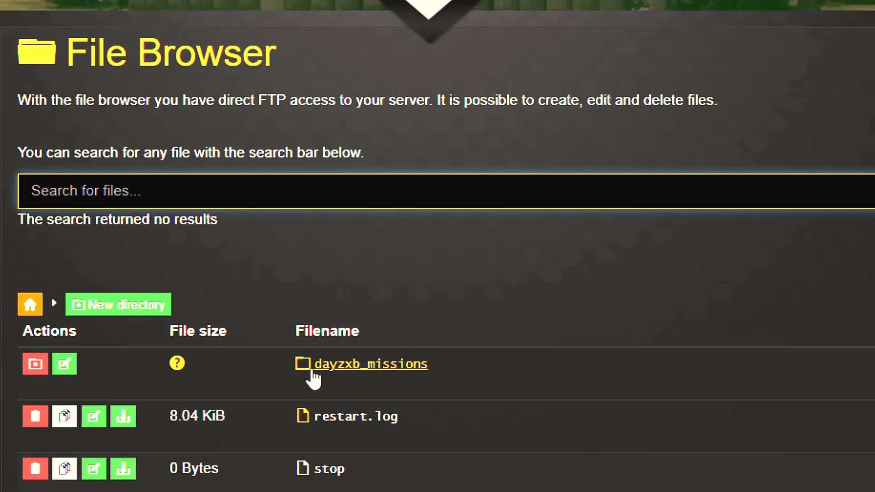
- Open cfgeventspawns.xml from the dayzxb_missions/dayzOffline.chernarusplus folder for editing
click(403, 373)
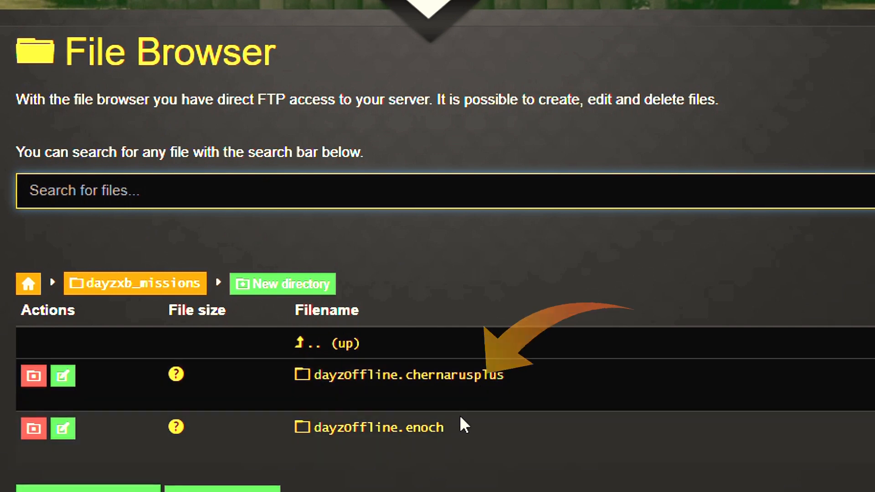
click(455, 376)
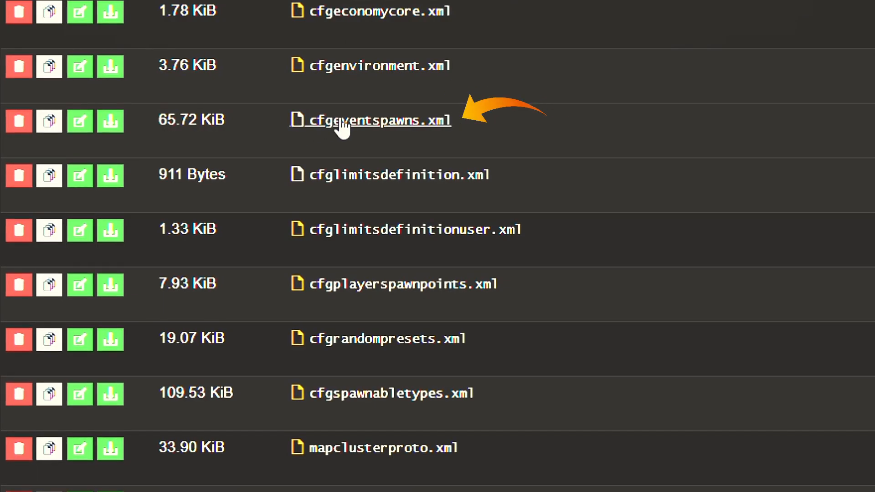
click(383, 125)
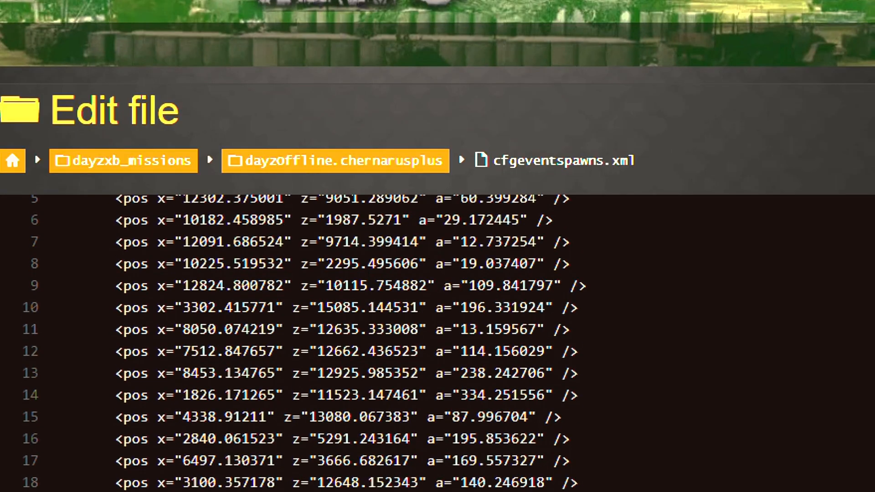
- Examine the spawn position lines listed under the VehicleCivilianSedan event in cfgeventspawns.xml
scroll(314, 264, up, 2)
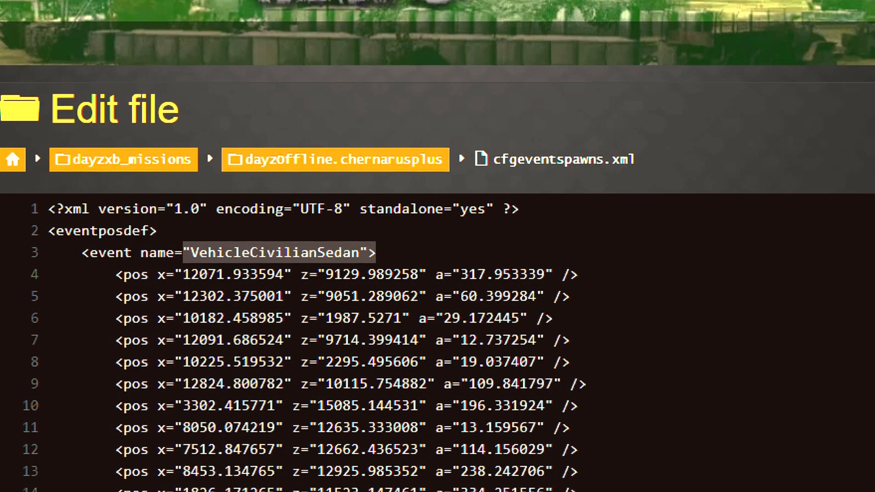
scroll(515, 317, down, 8)
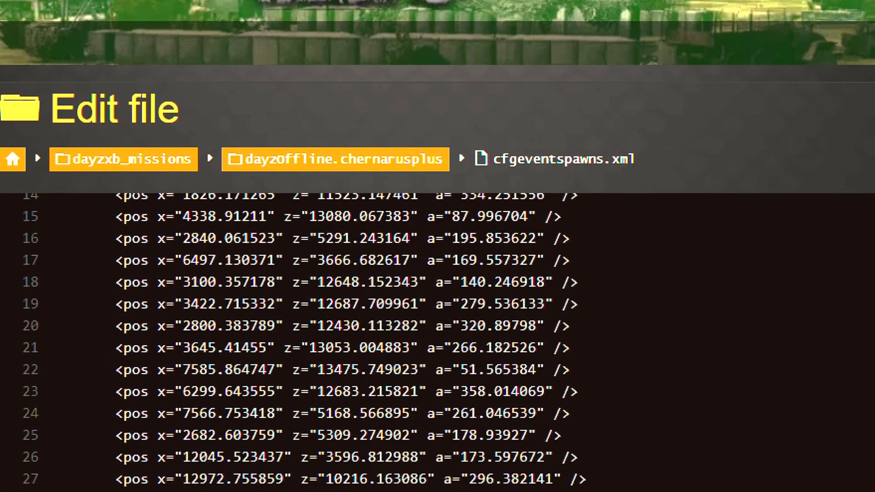
scroll(301, 342, down, 8)
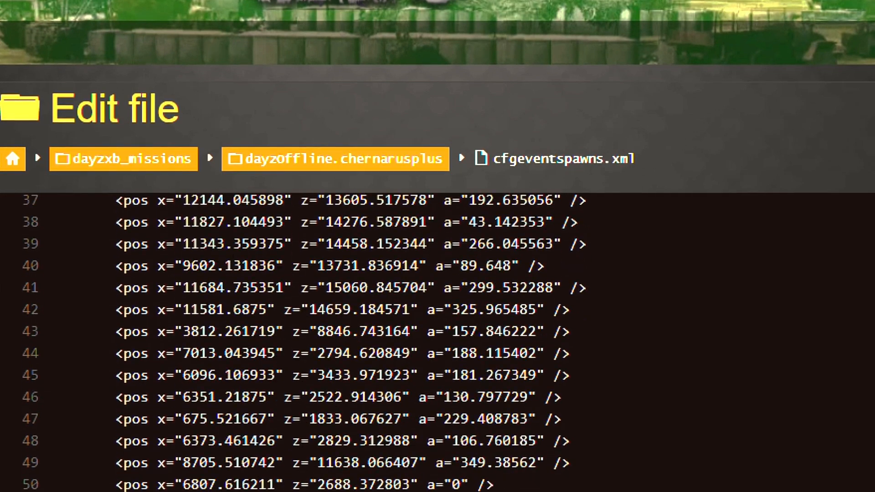
scroll(301, 342, down, 3)
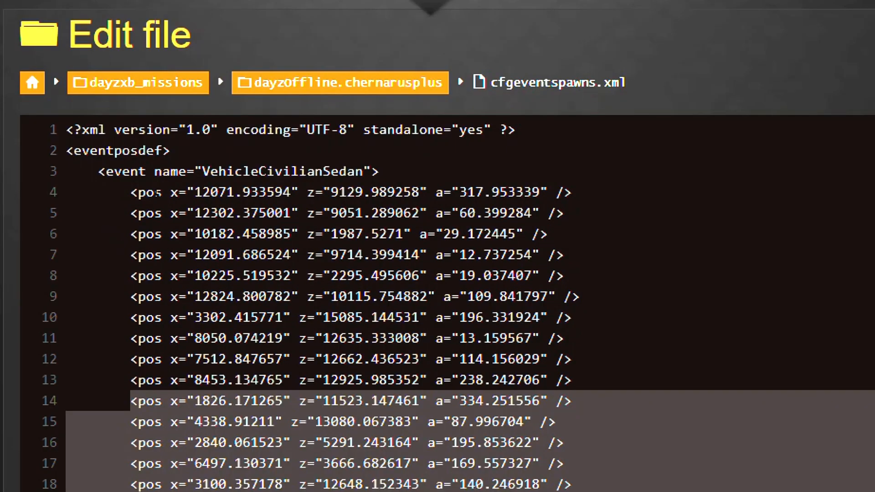
drag(131, 192, 556, 442)
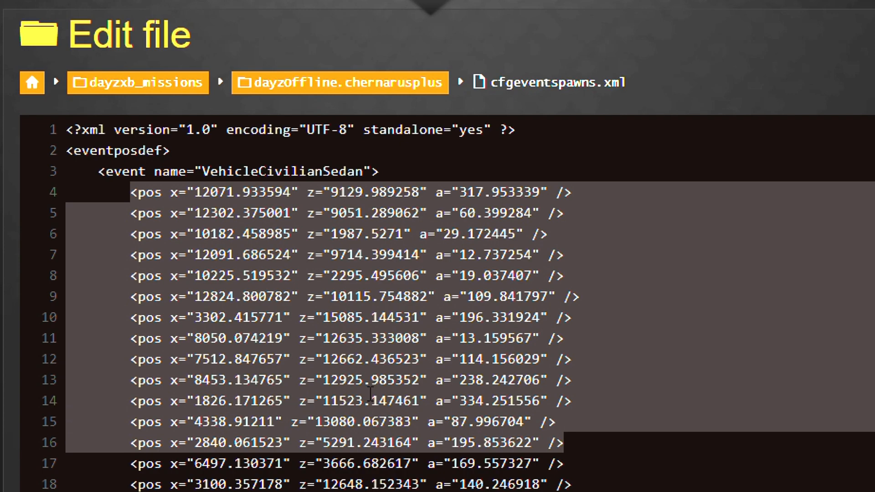
scroll(370, 393, down, 2)
drag(130, 368, 319, 491)
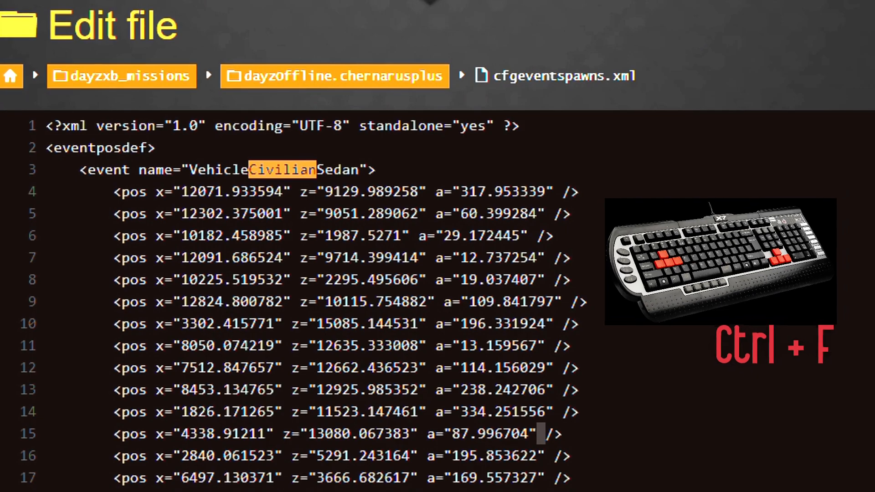
- Search for position 6916.957519 and replace the VehicleCivilianSedan position list with <pos x="6916.957519" z="3421.918457" a="296.656128" />
key(ctrl+f)
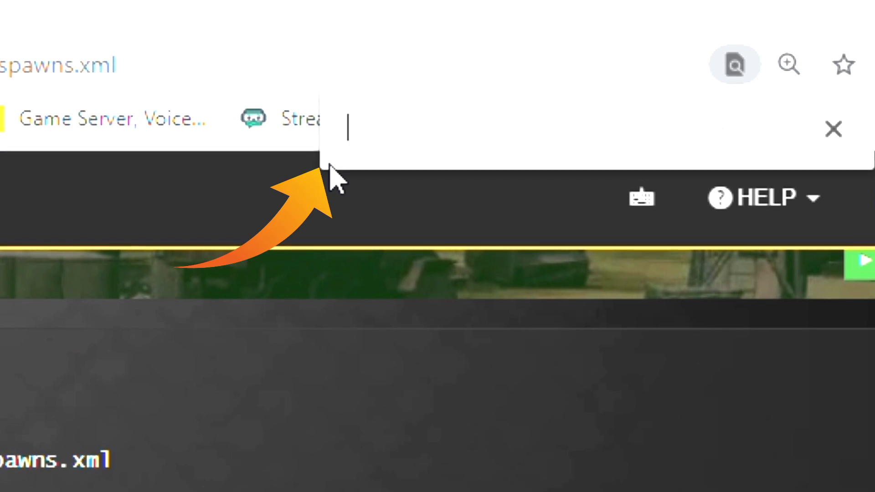
text(6)
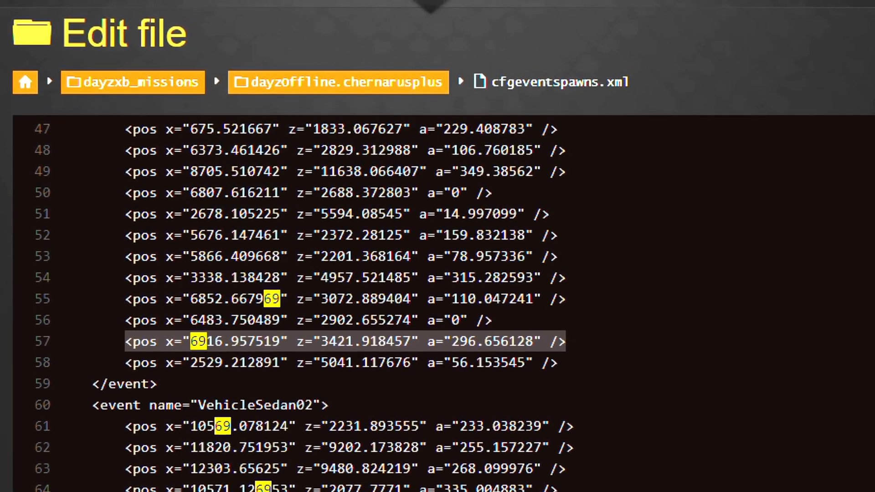
key(Escape)
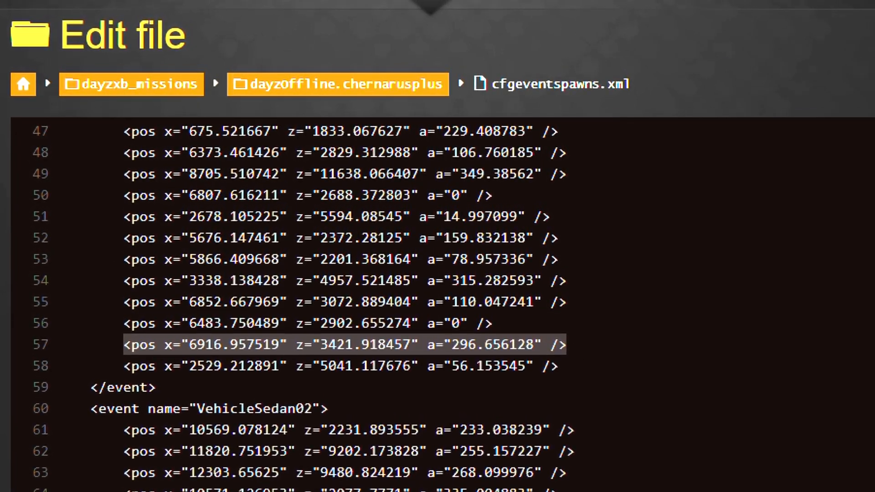
drag(559, 367, 132, 211)
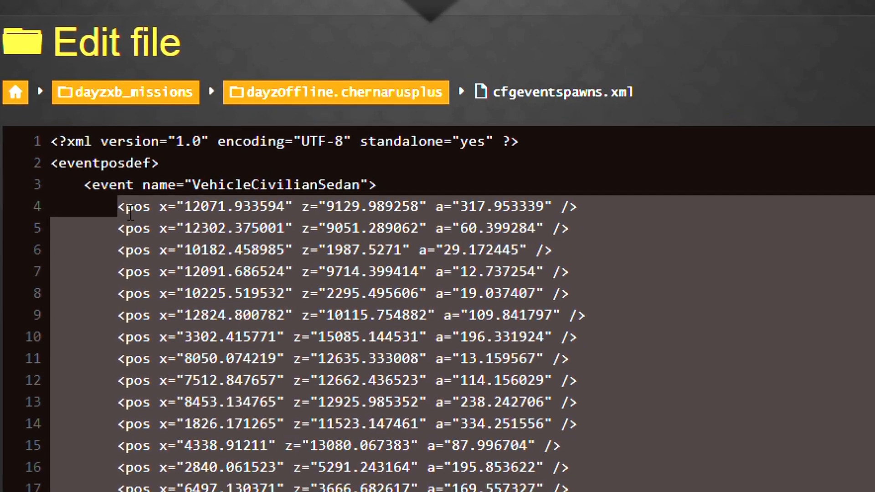
text(<pos x="6916.957519" z="3421.918457" a="296.656128" />)
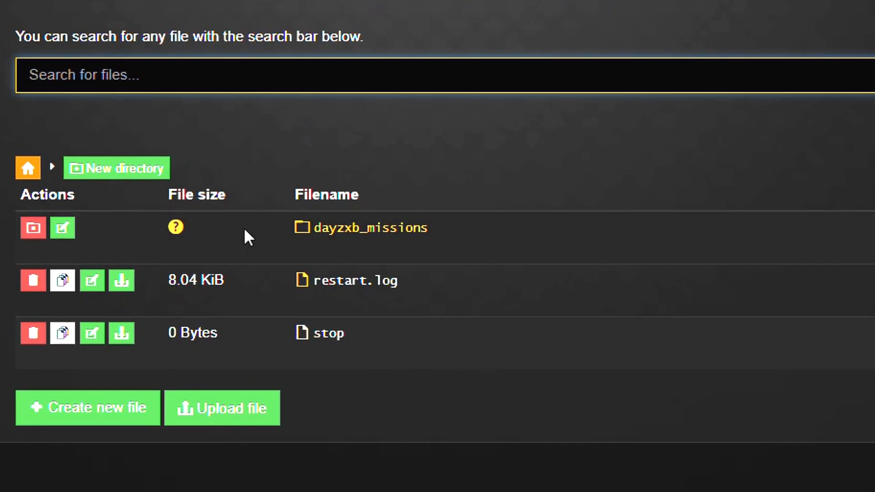
- Open events.xml from the db folder inside dayzxb_missions/dayzOffline.chernarusplus for editing
click(385, 229)
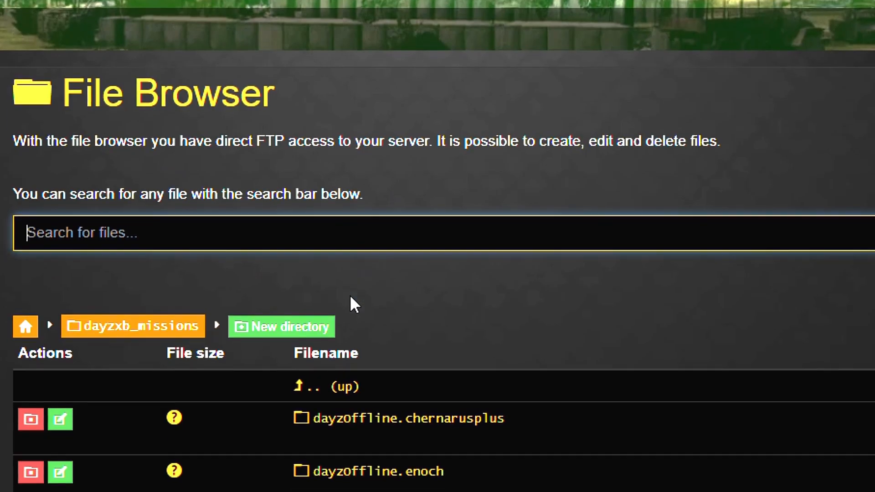
scroll(354, 303, down, 1)
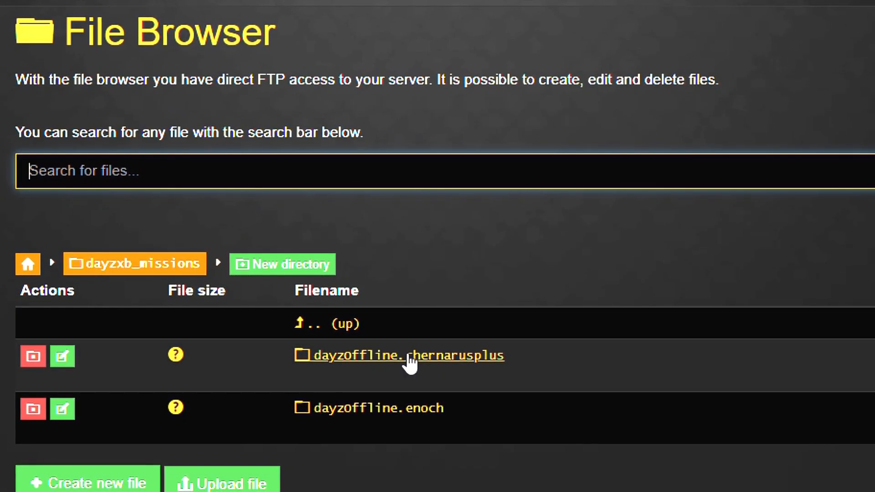
click(410, 360)
scroll(385, 371, down, 1)
scroll(365, 384, down, 1)
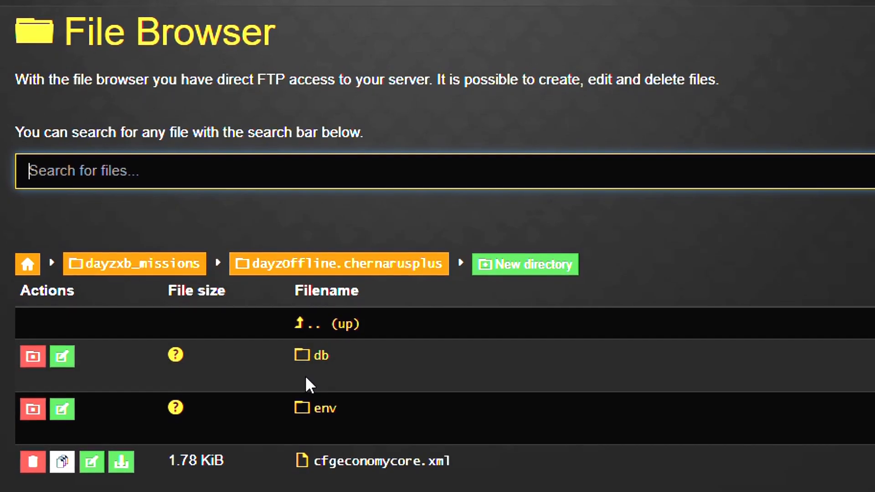
click(324, 359)
scroll(313, 328, down, 2)
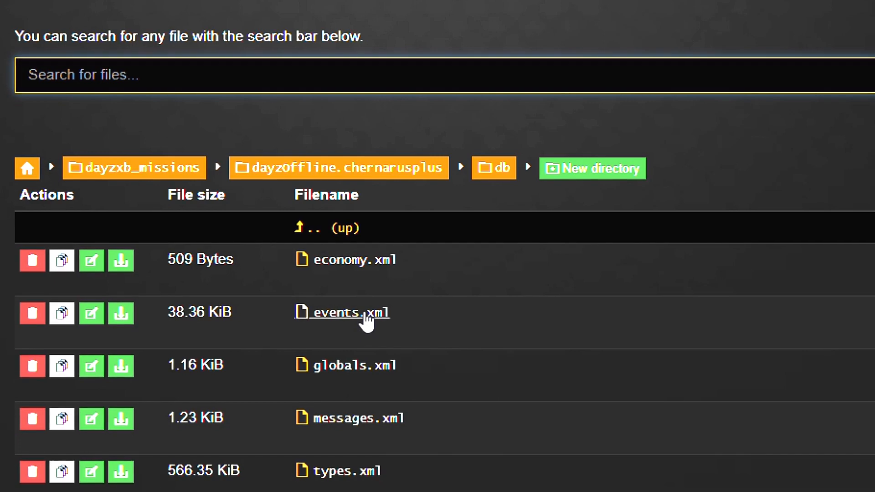
click(365, 315)
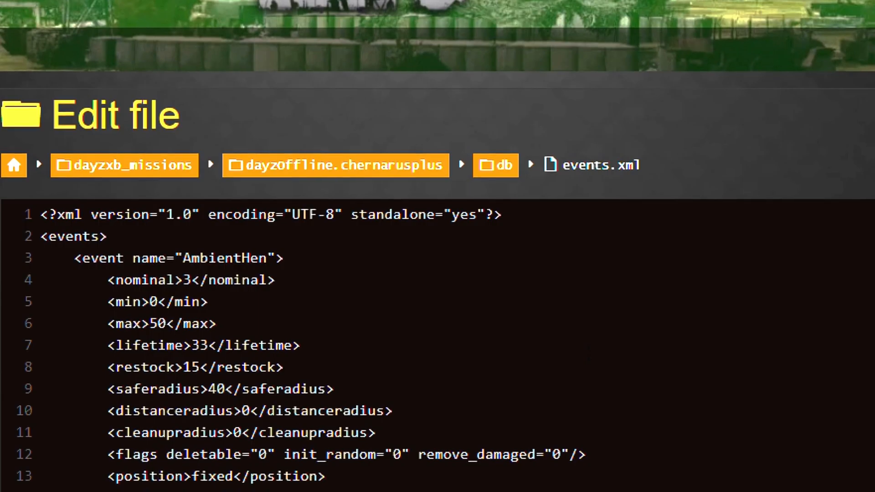
- Search events.xml for "civi" and examine the VehicleCivilianSedan event's settings from nominal to distanceradius
text(civi)
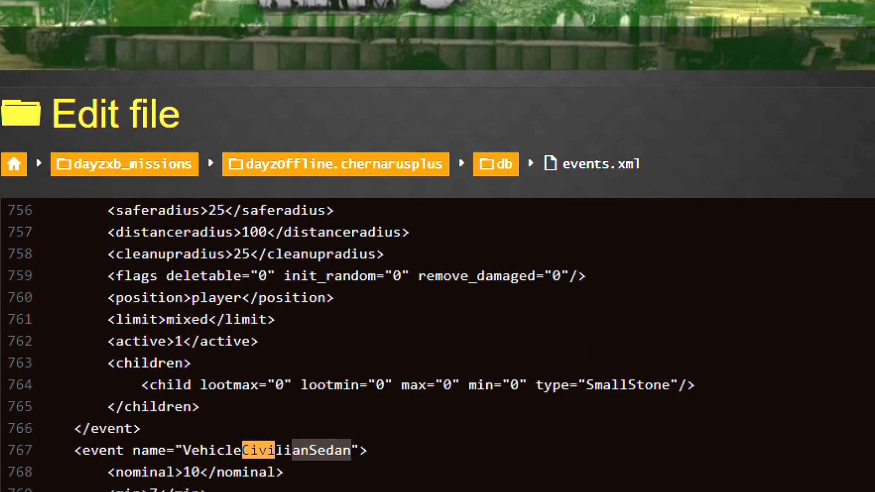
drag(169, 454, 86, 453)
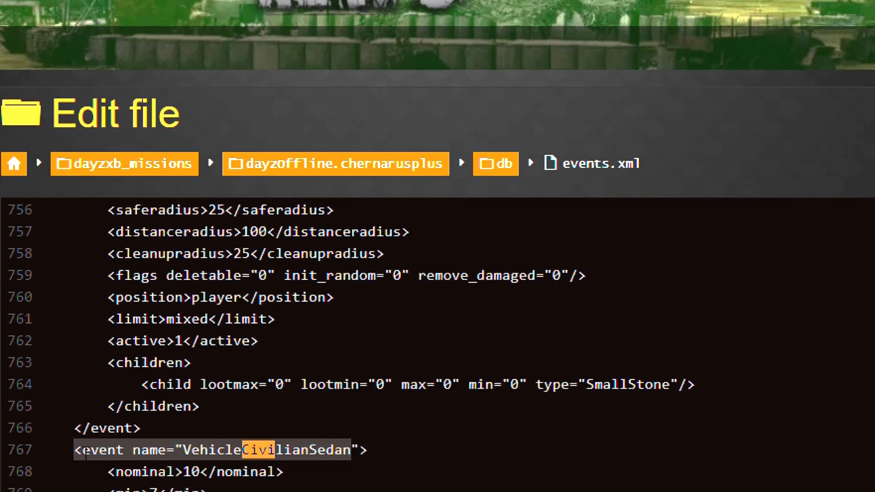
scroll(437, 342, down, 3)
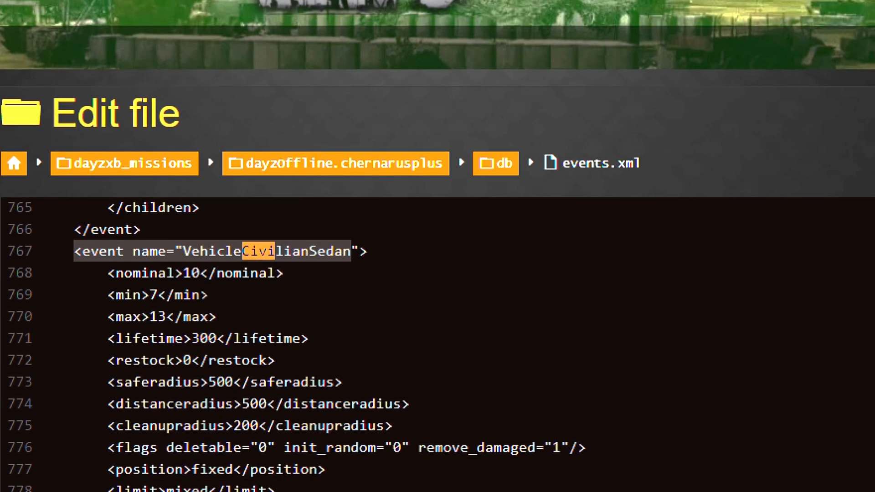
scroll(144, 295, down, 1)
scroll(144, 295, up, 1)
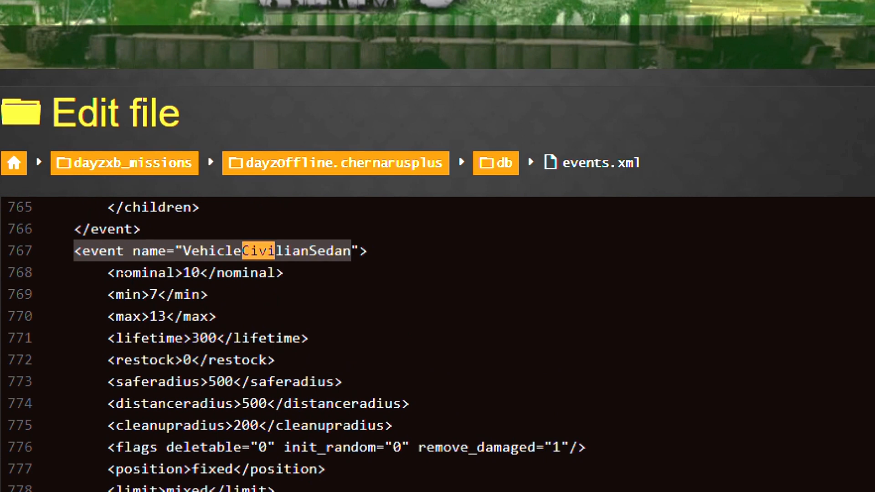
drag(108, 273, 258, 381)
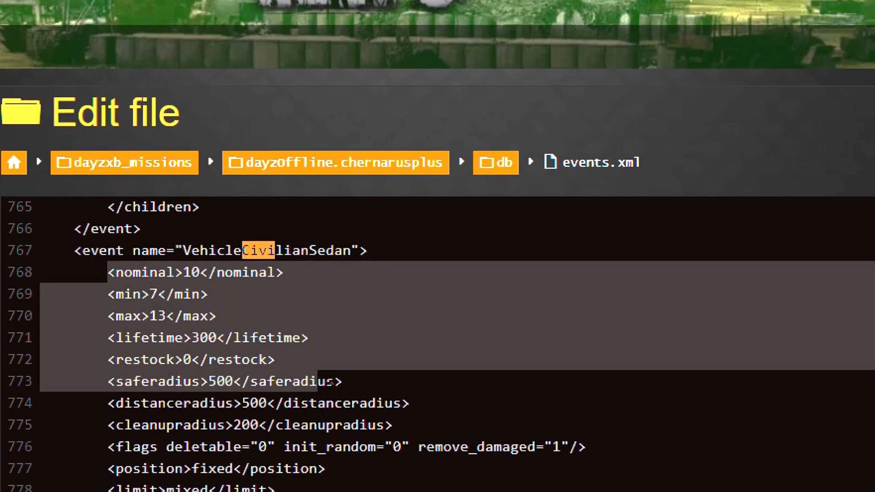
drag(354, 403, 384, 403)
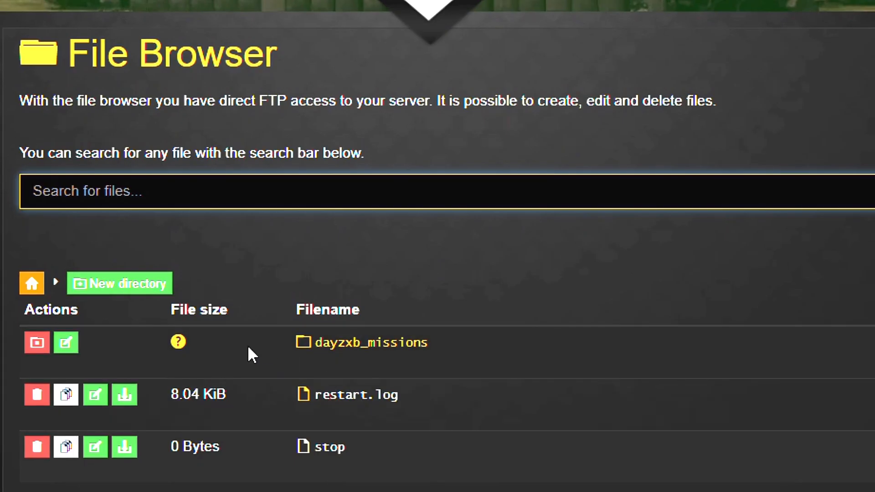
- Open cfgspawnabletypes.xml from dayzxb_missions/dayzOffline.chernarusplus for editing and search it for "Civi"
click(372, 349)
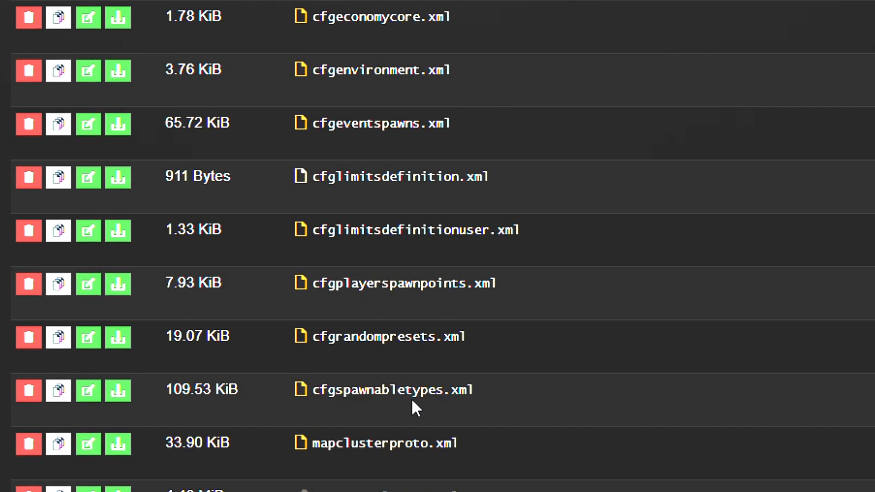
click(463, 394)
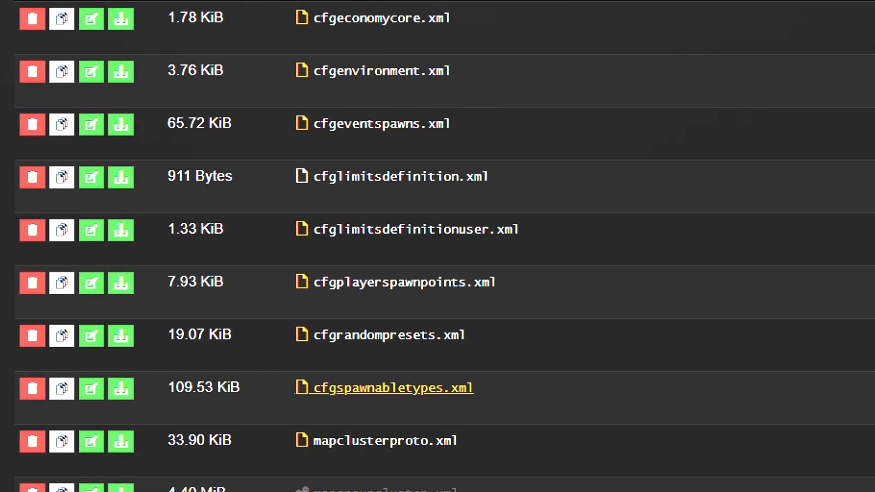
key(ctrl+f)
text(Civi)
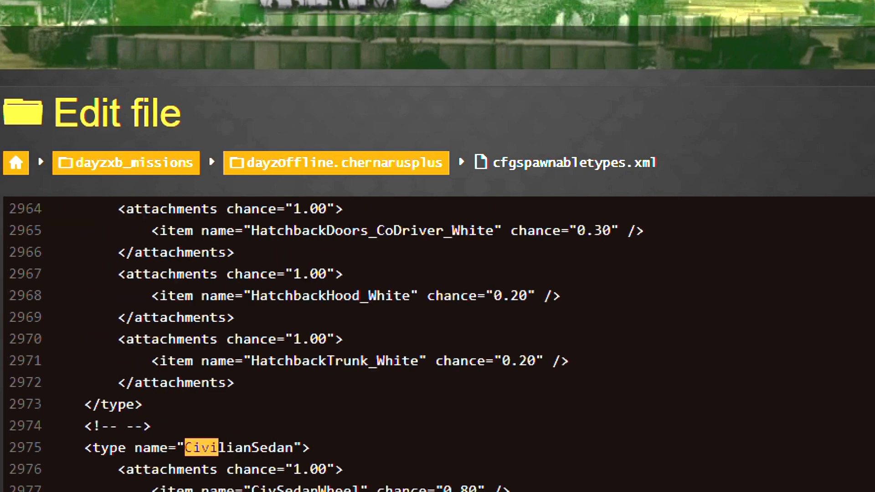
- Examine the attachments and item chances listed under the CivilianSedan type, from the wheels to the trunk
scroll(437, 344, down, 3)
scroll(438, 345, up, 1)
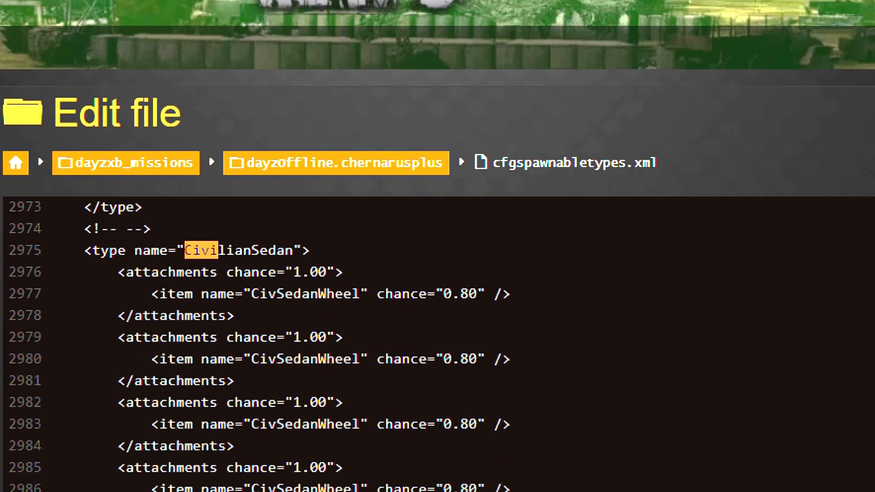
scroll(438, 344, down, 1)
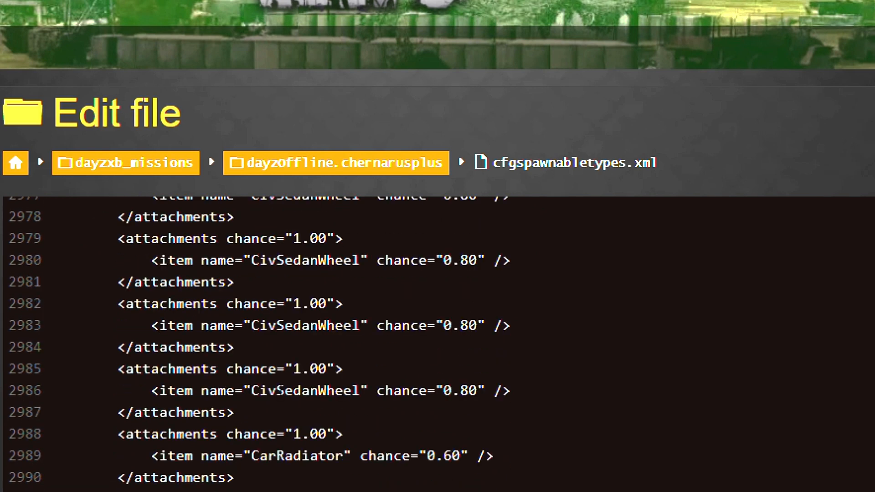
scroll(437, 345, down, 1)
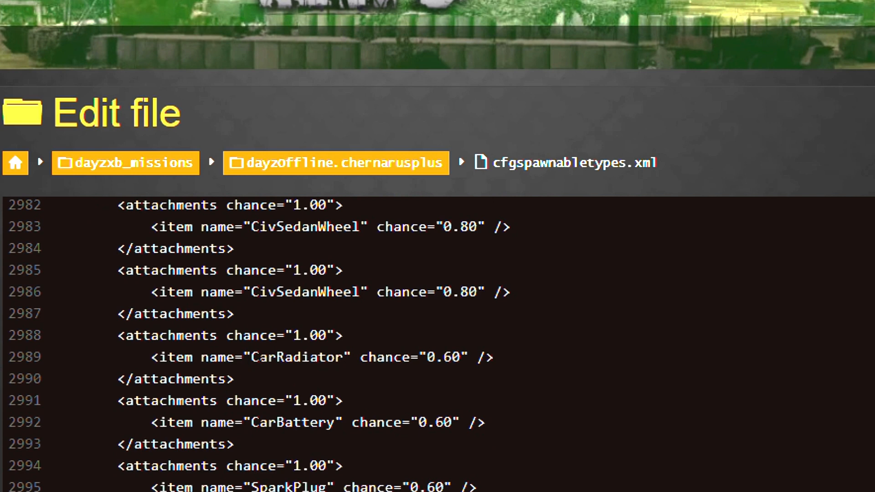
drag(244, 357, 234, 379)
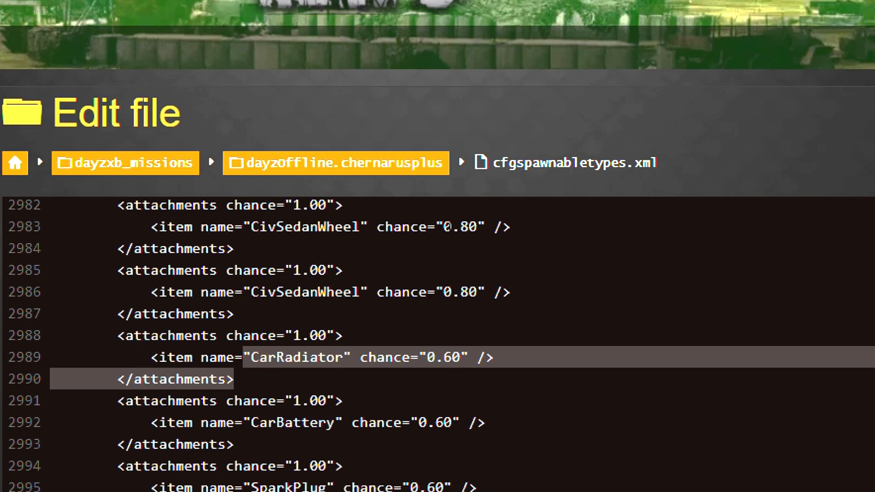
drag(444, 227, 477, 226)
scroll(474, 227, down, 2)
scroll(288, 344, down, 5)
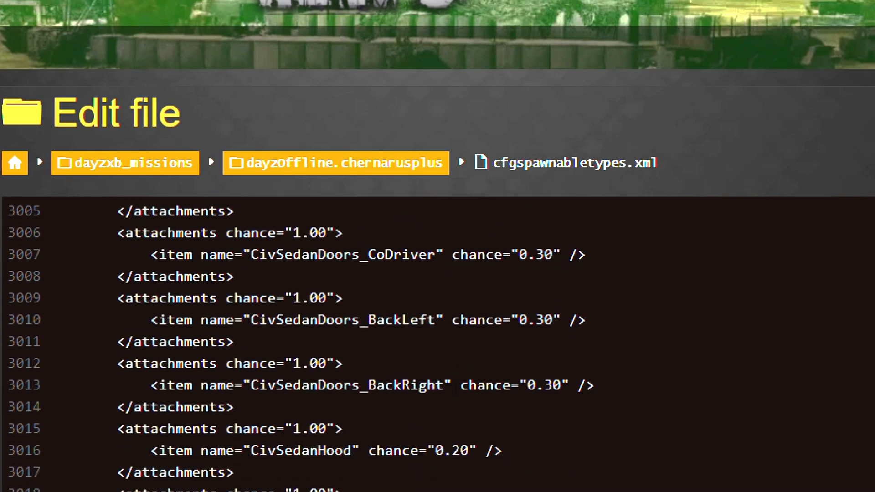
scroll(457, 388, down, 3)
scroll(457, 388, up, 2)
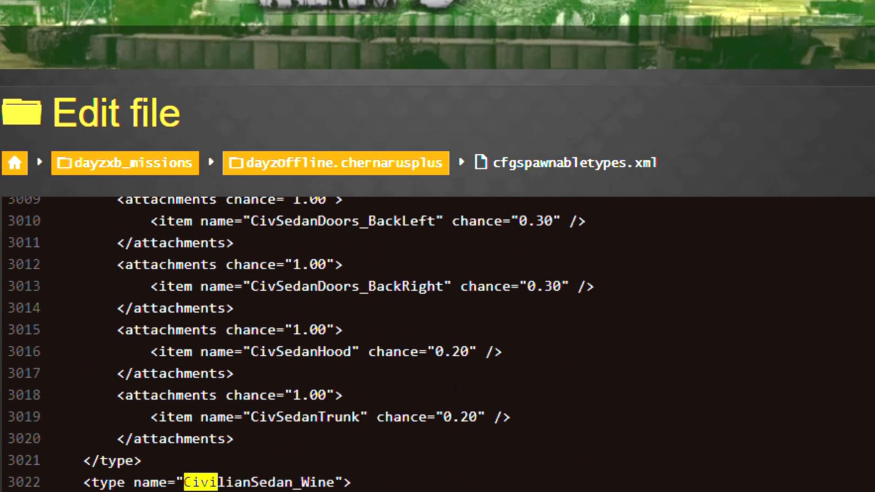
scroll(458, 389, up, 6)
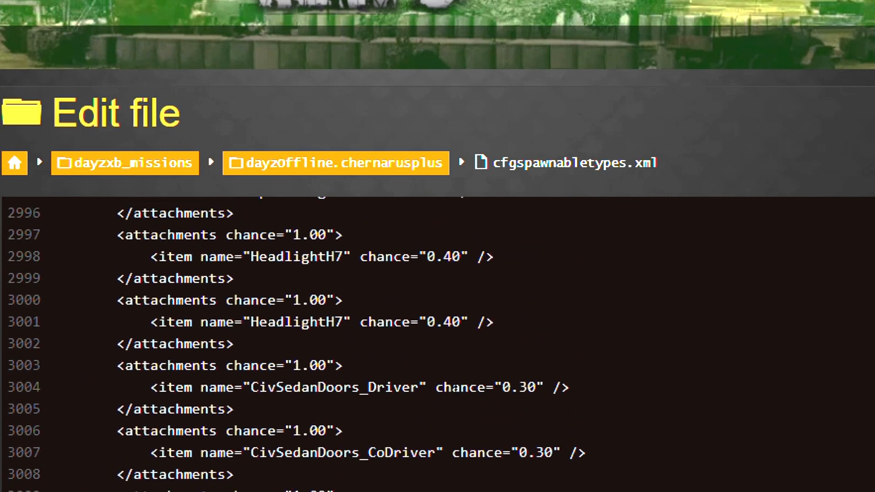
scroll(457, 389, up, 6)
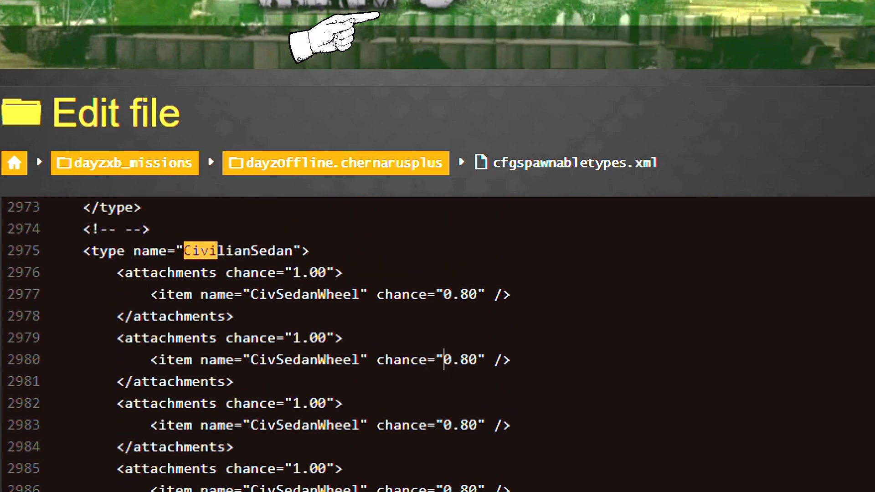
drag(83, 251, 516, 472)
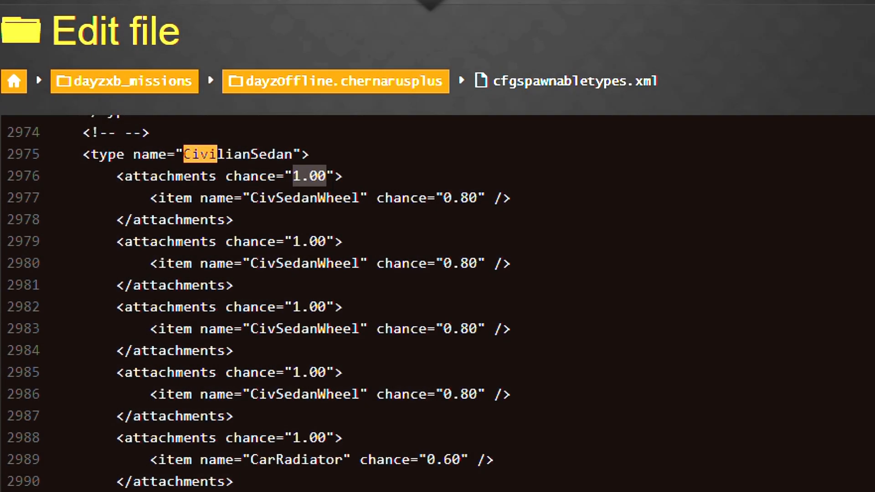
- Under CivilianSedan, set the first attachments chance to 1.50 and the first two CivSedanWheel item chances to 0.90
text(200">)
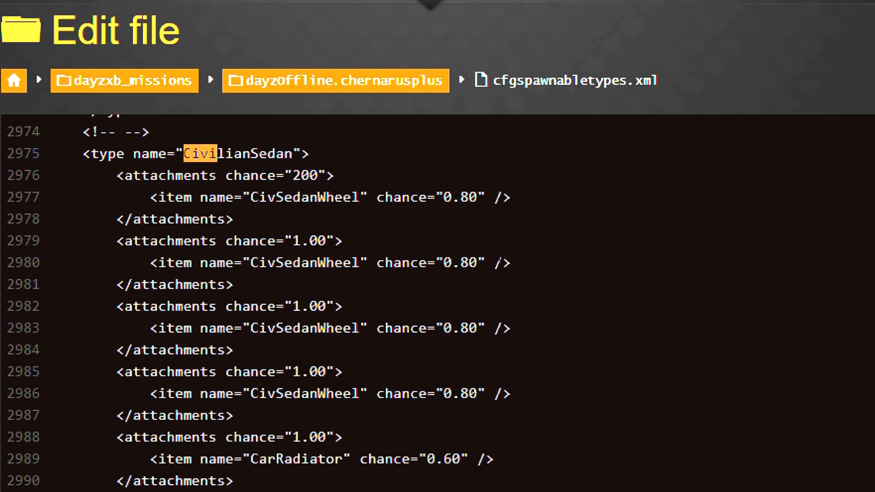
key(BackSpace)
key(BackSpace)
key(BackSpace)
text(1.5)
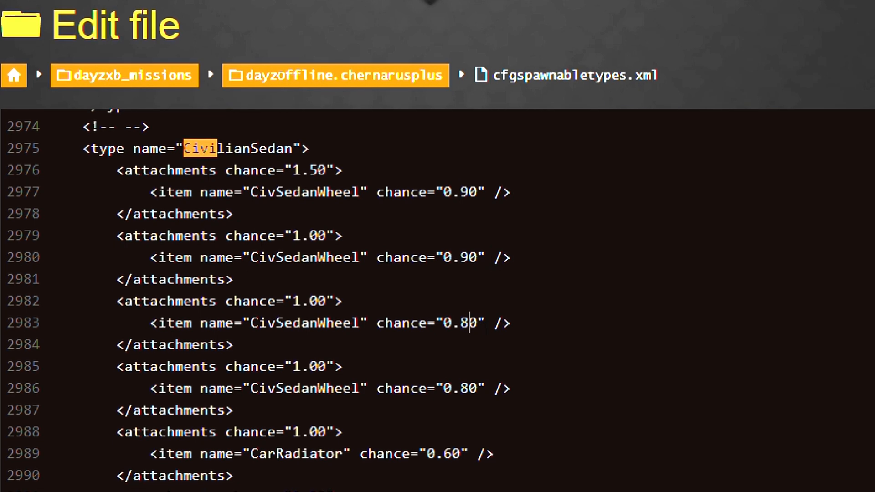
- Set the fourth CivSedanWheel item chance under CivilianSedan to 1.00
double_click(448, 388)
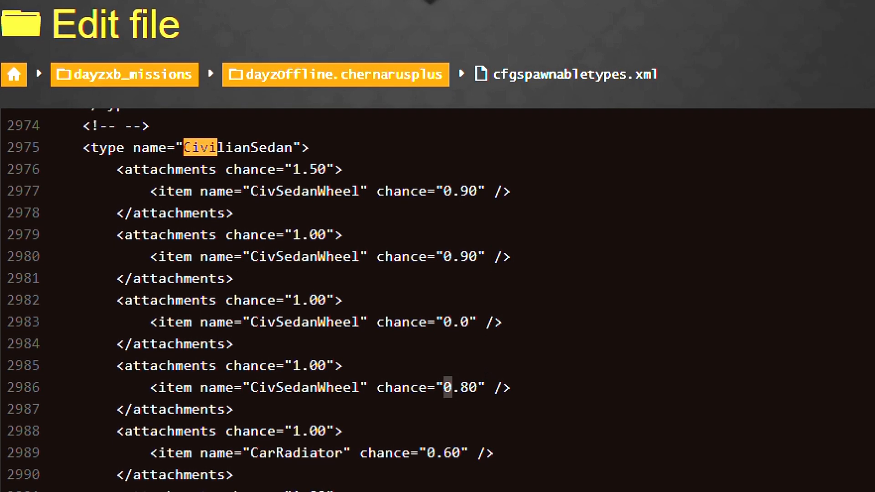
key(BackSpace)
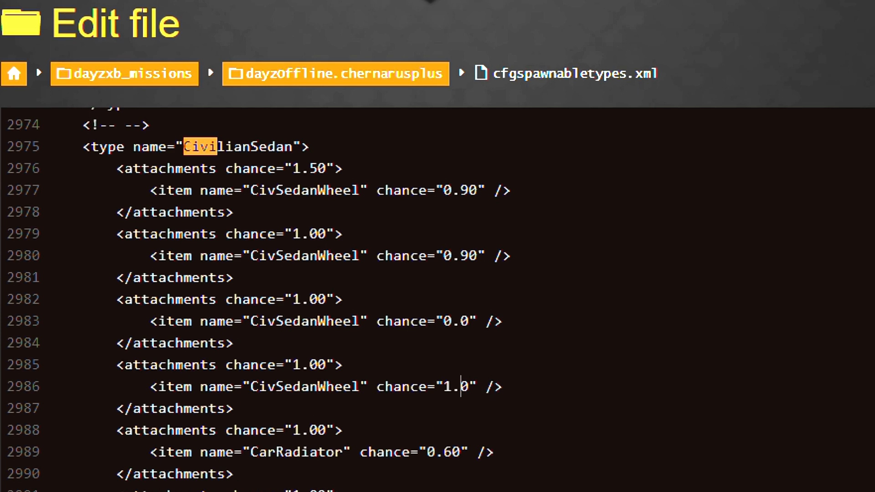
text(0)
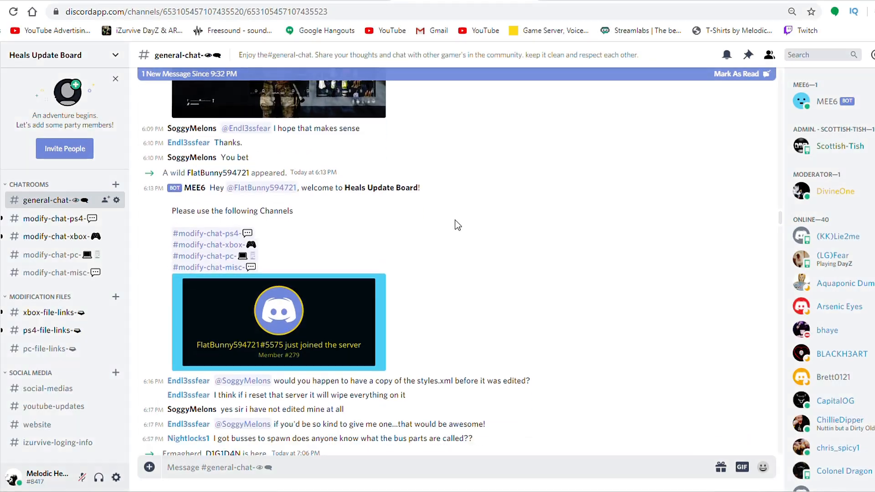
- Switch to Discord and look through the messages in the general-chat channel of Heals Update Board
scroll(456, 221, down, 6)
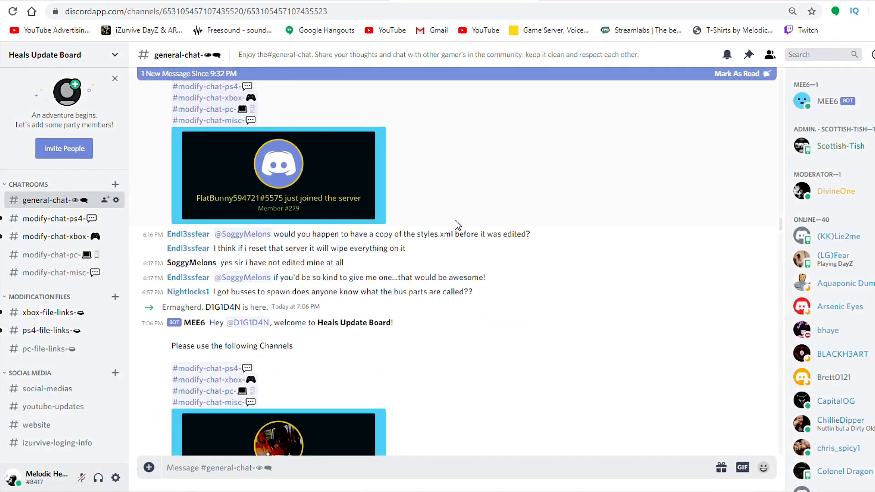
scroll(458, 224, down, 8)
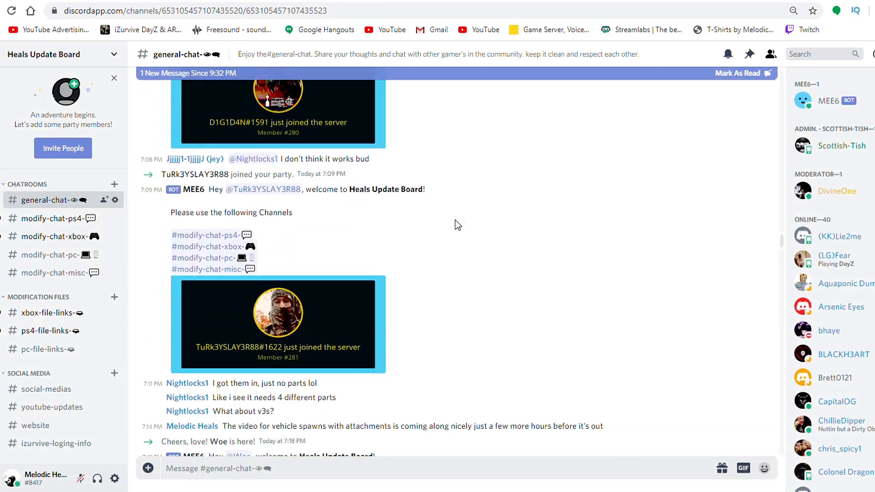
scroll(455, 224, down, 8)
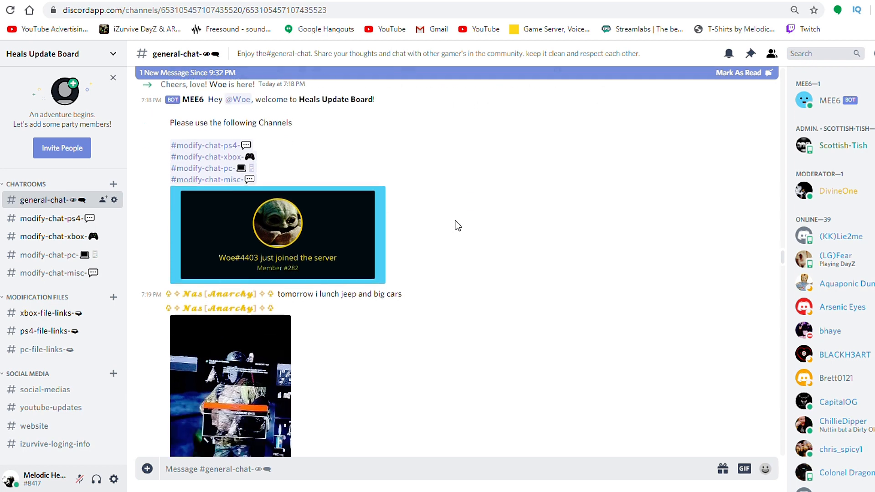
scroll(458, 226, down, 9)
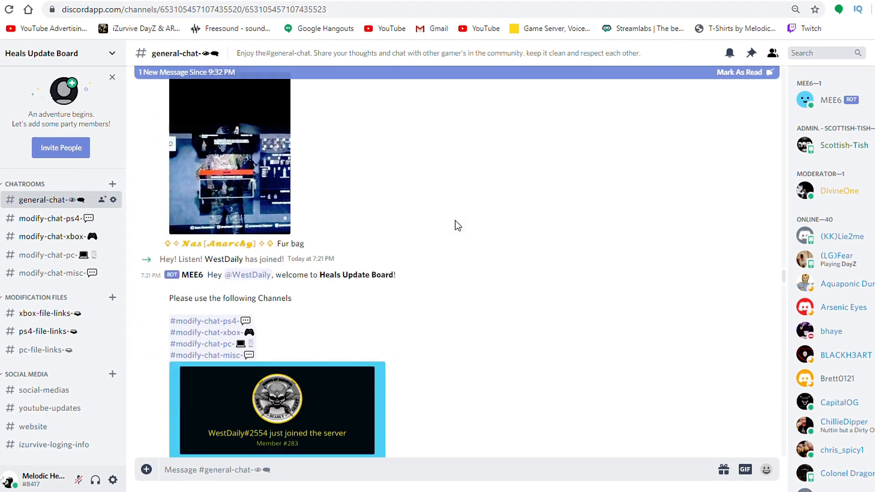
scroll(458, 225, down, 10)
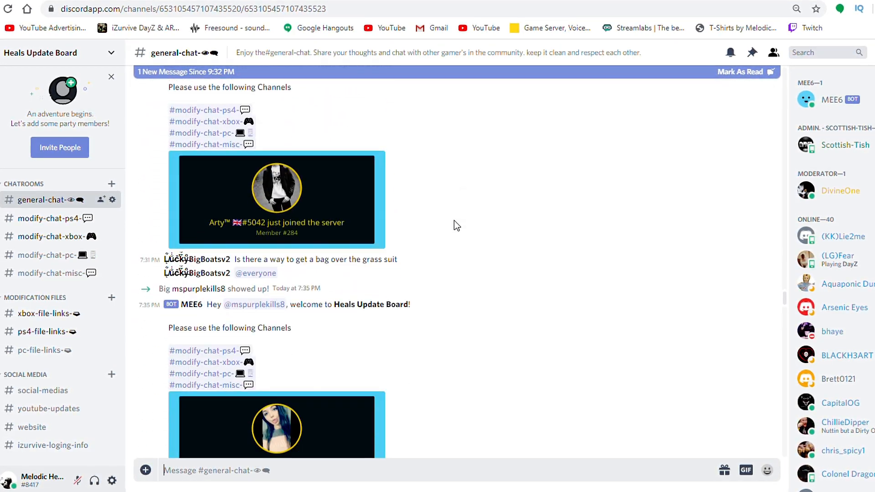
scroll(454, 220, down, 7)
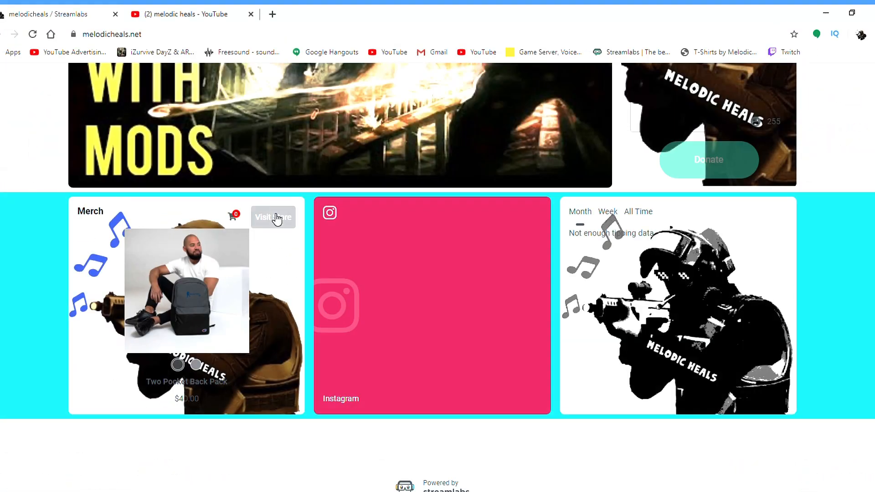
- Open the merch store on melodicheals.net and look through the products from the jackets to the tank tops
click(275, 218)
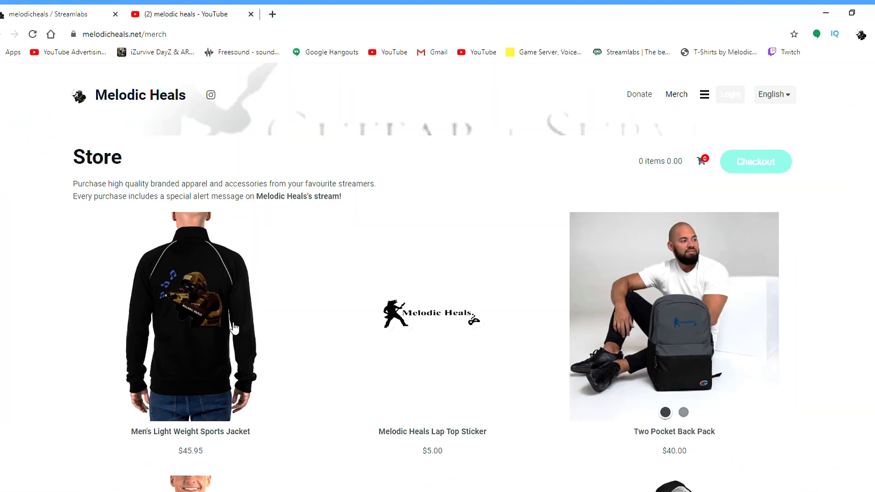
scroll(575, 406, down, 10)
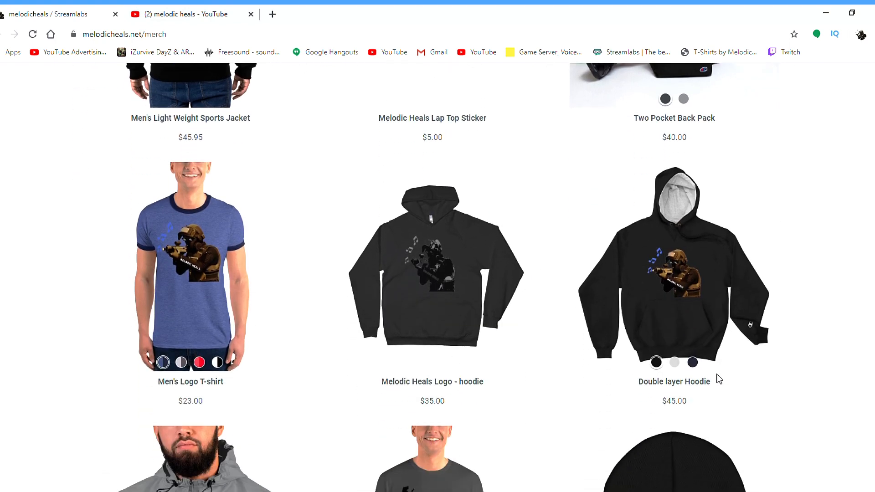
scroll(752, 385, down, 15)
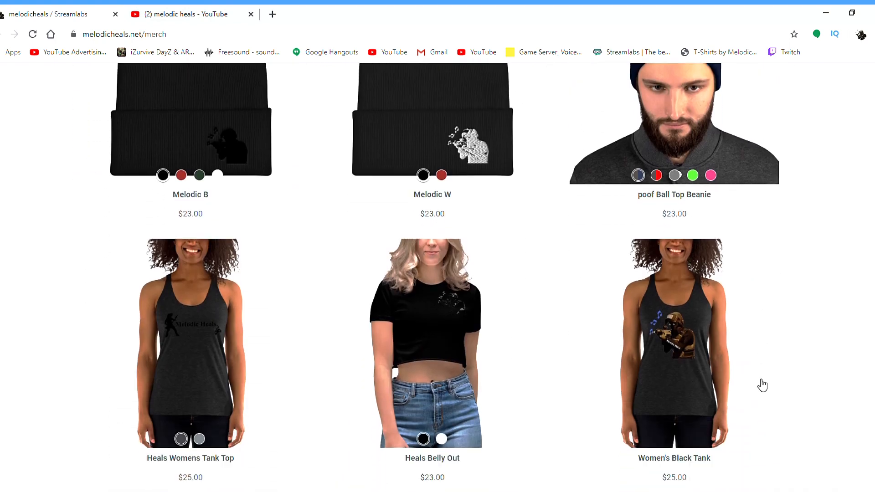
scroll(762, 387, down, 5)
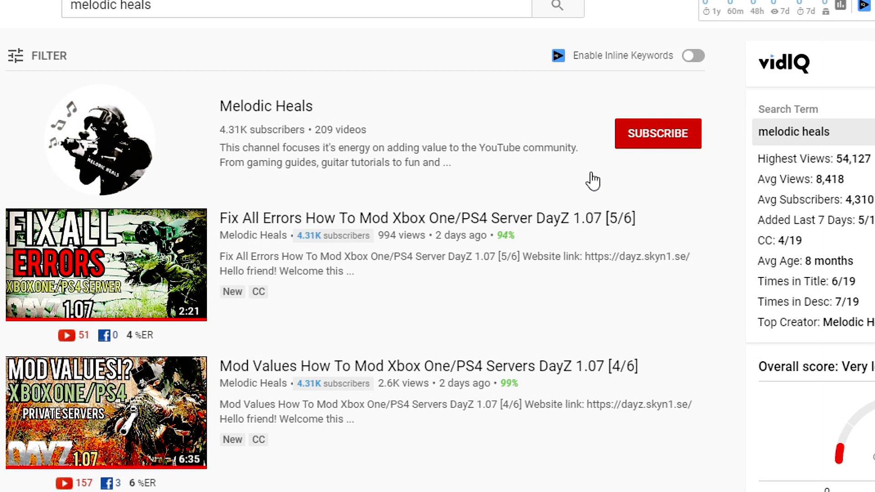
- Subscribe to the Melodic Heals channel on YouTube and turn on all its notifications
click(651, 137)
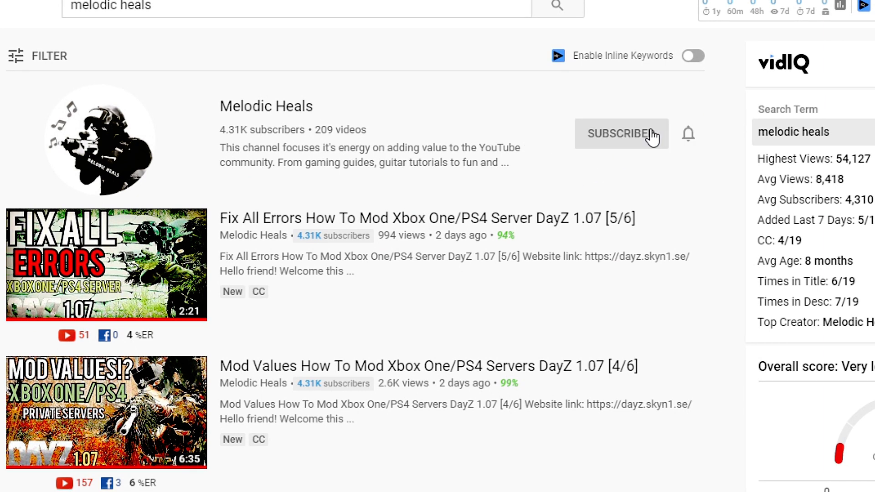
click(690, 135)
click(718, 172)
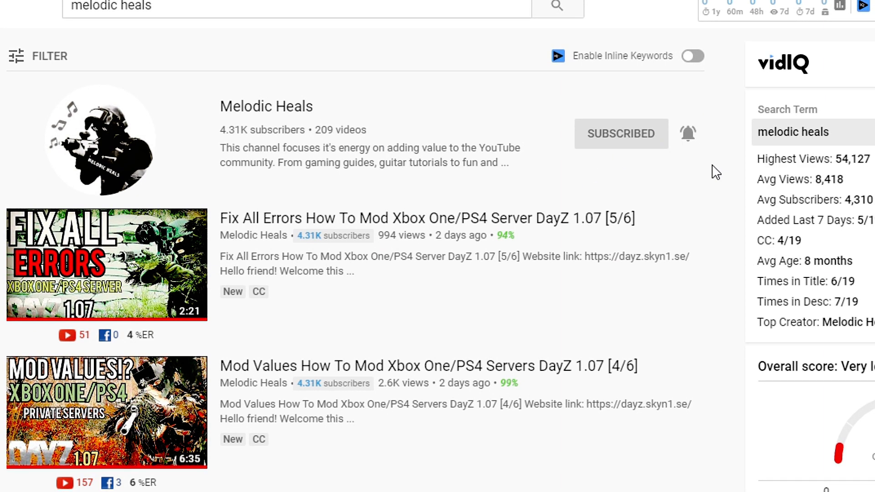